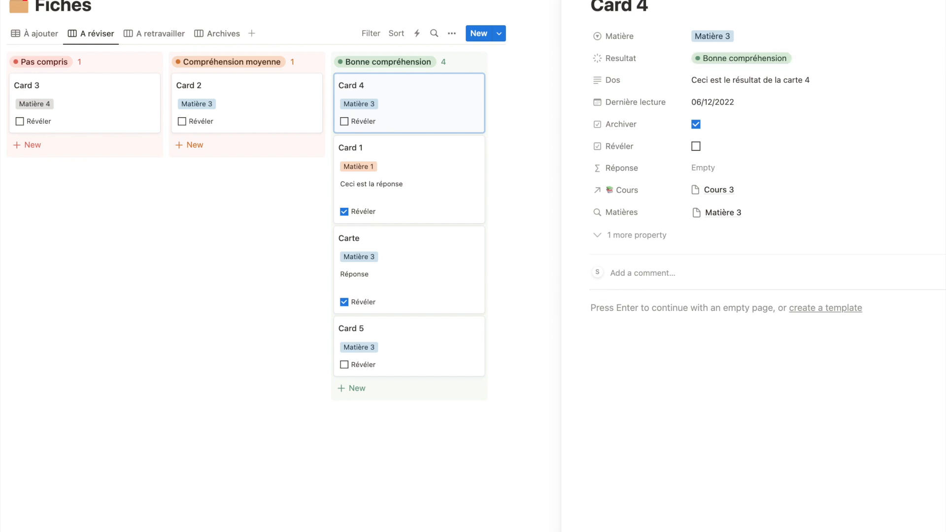
Close the Card 4 details and start a new automation for the Fiches pages named "Changement statut"
key(Escape)
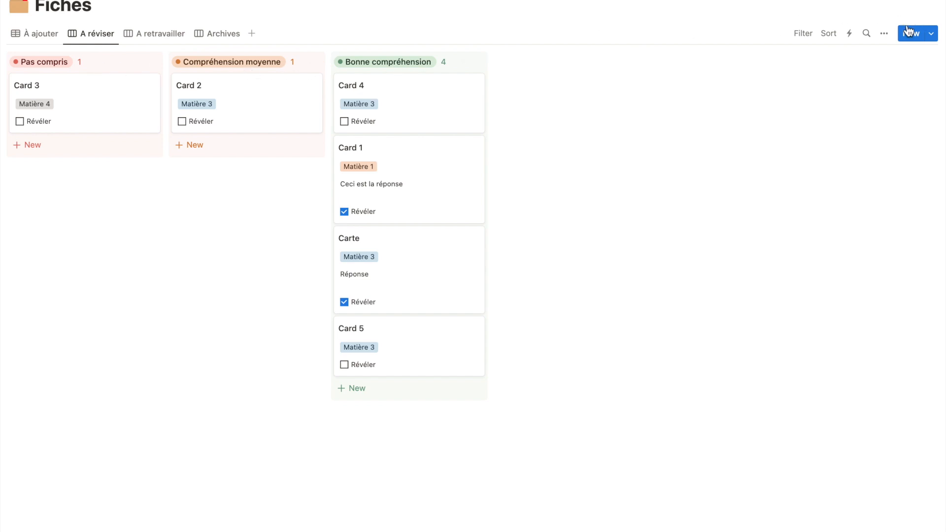
click(849, 35)
click(829, 255)
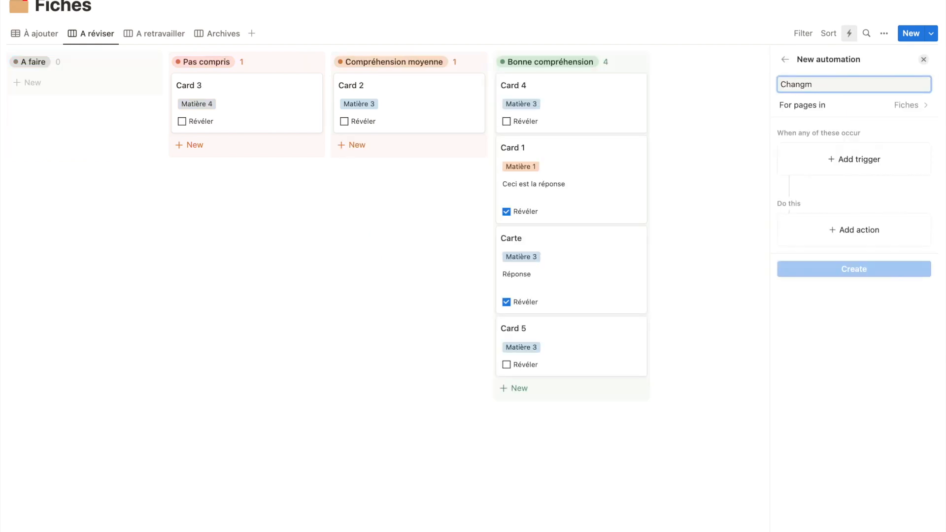
text(Changement statut)
Set the automation's trigger to Resultat being set to In progress only, excluding the To-do and Complete groups
click(876, 156)
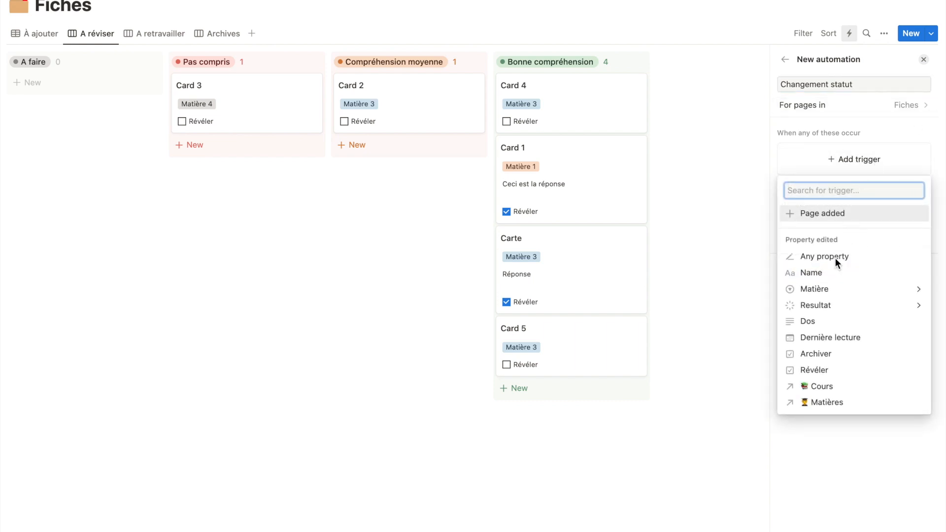
click(823, 305)
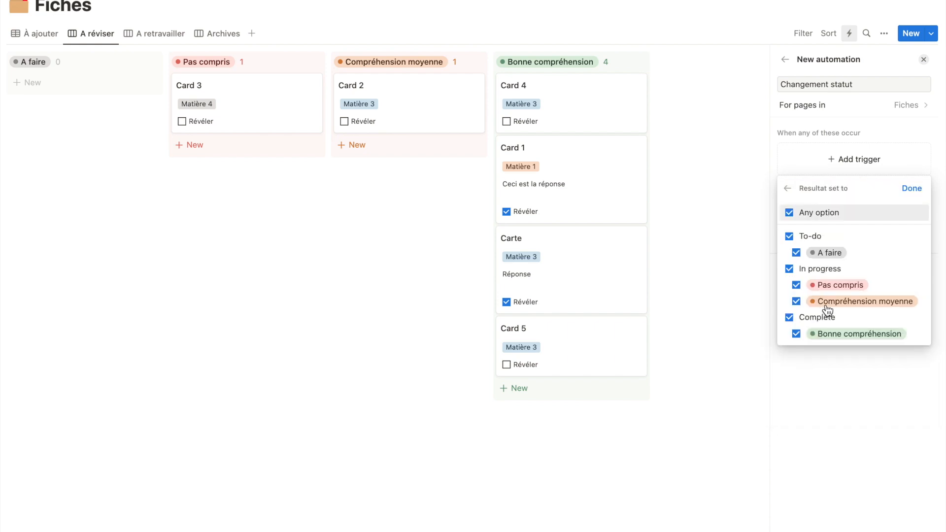
click(790, 237)
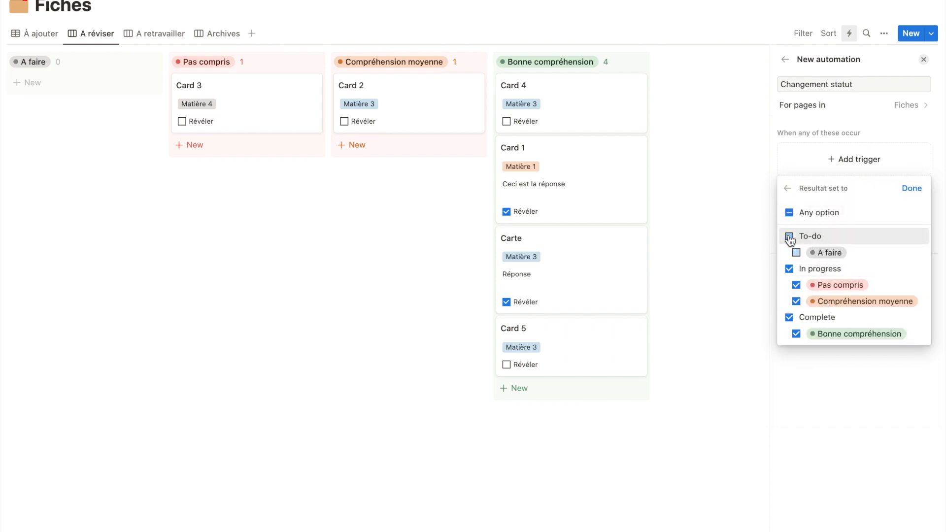
click(788, 318)
click(912, 186)
Add an action that sets Dernière lecture to Today, and create the automation
click(838, 231)
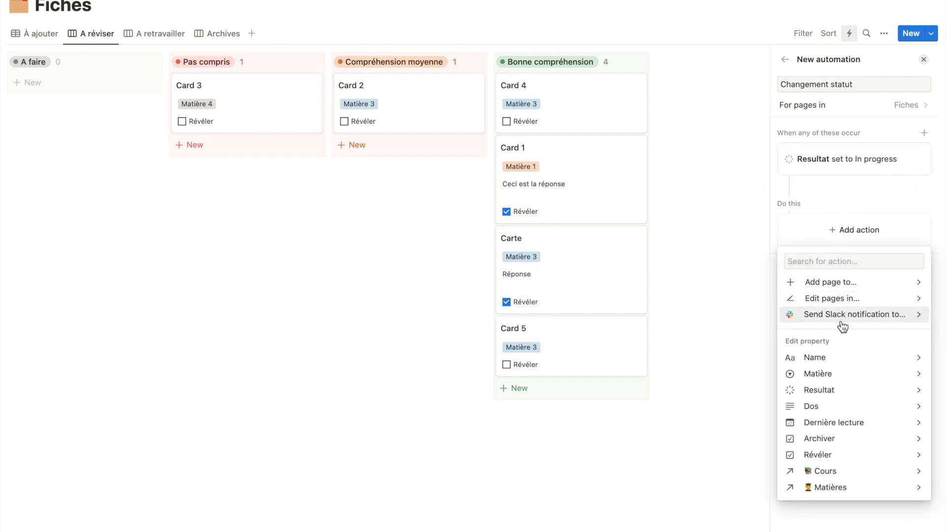
click(840, 423)
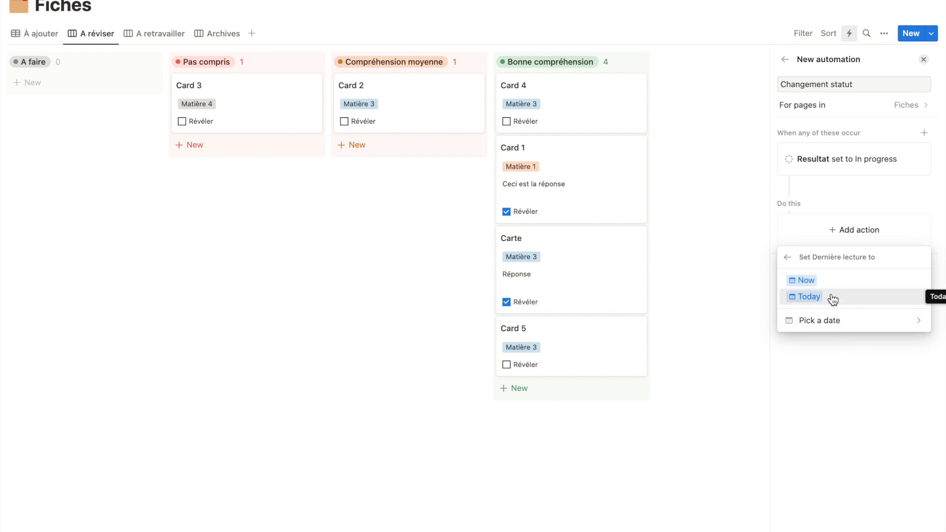
click(832, 298)
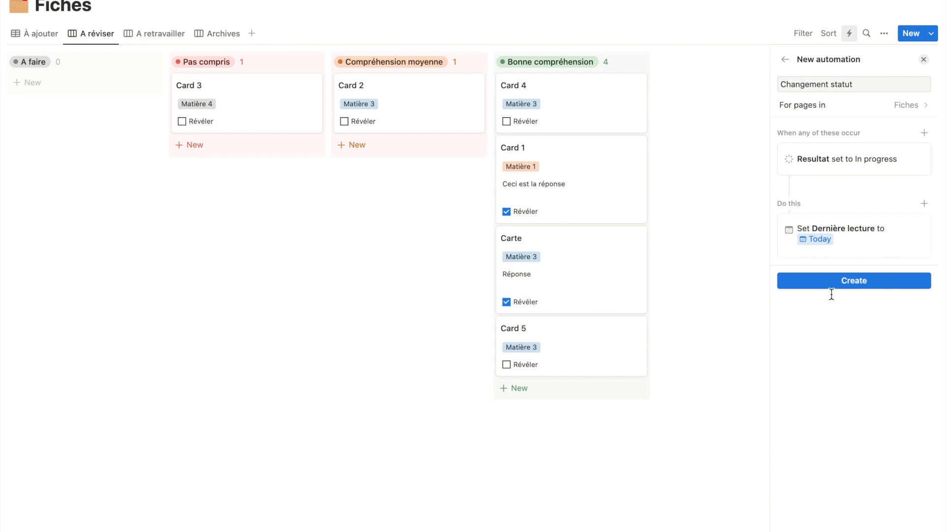
click(833, 284)
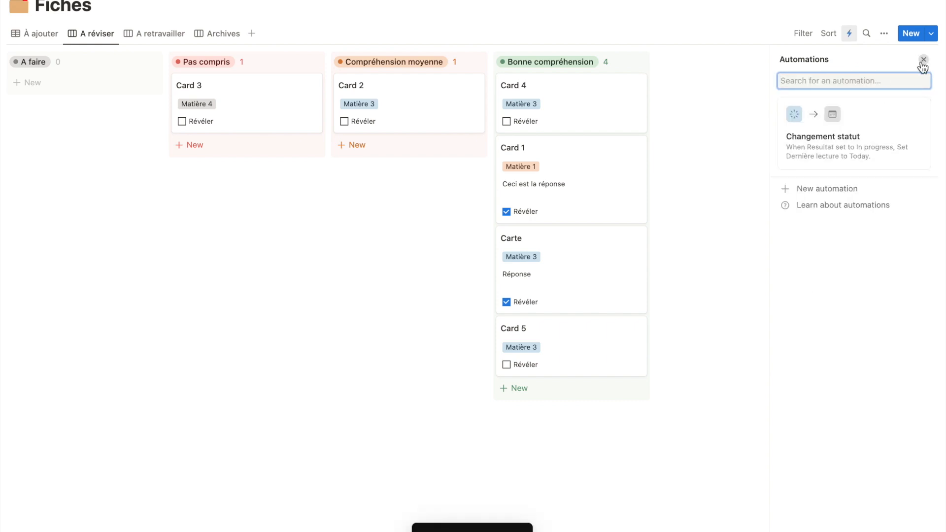
Add a card named "Carte 5" to the A faire group of the board
click(94, 84)
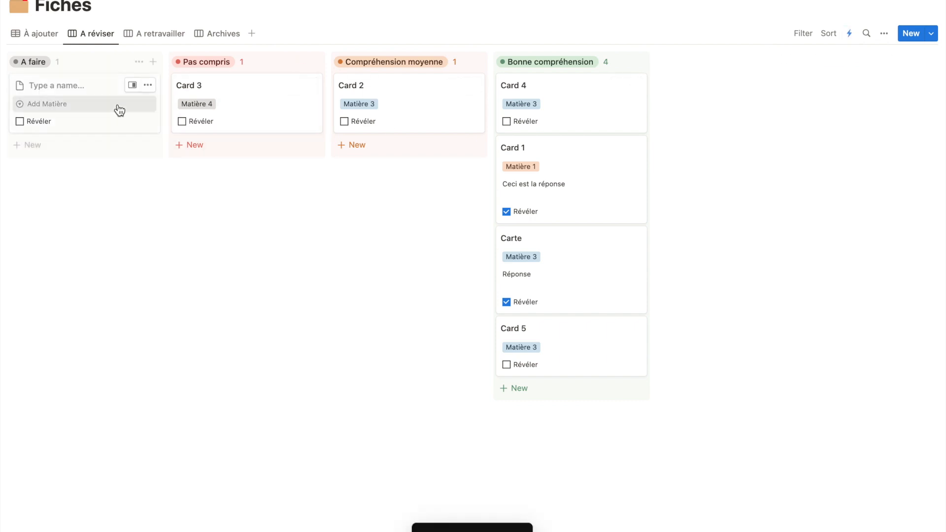
text(Carte 5)
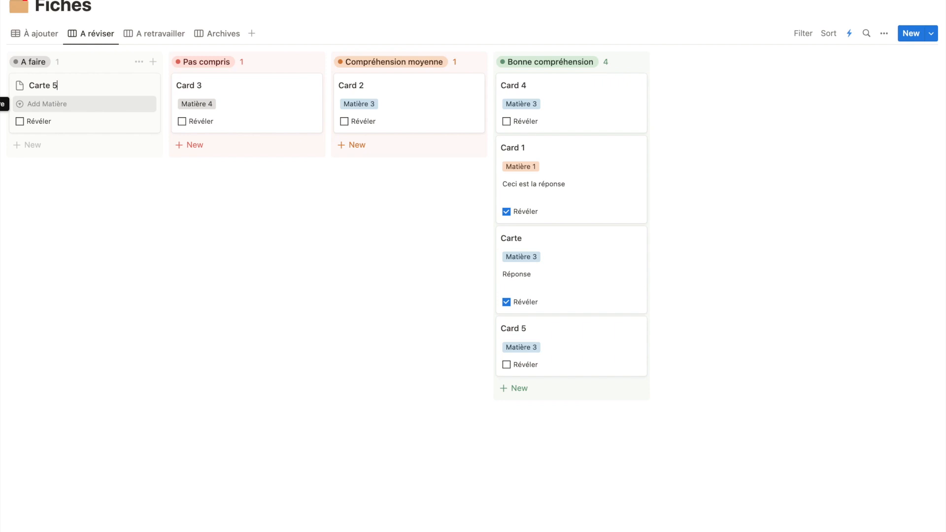
key(Escape)
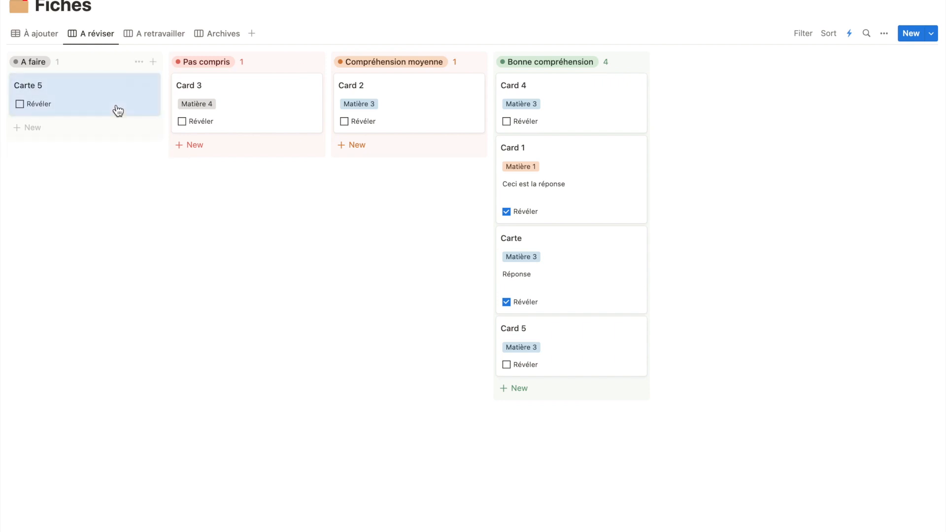
Show the Dernière lecture property on the board's cards and move Carte 5 from A faire to Pas compris
click(883, 33)
click(827, 128)
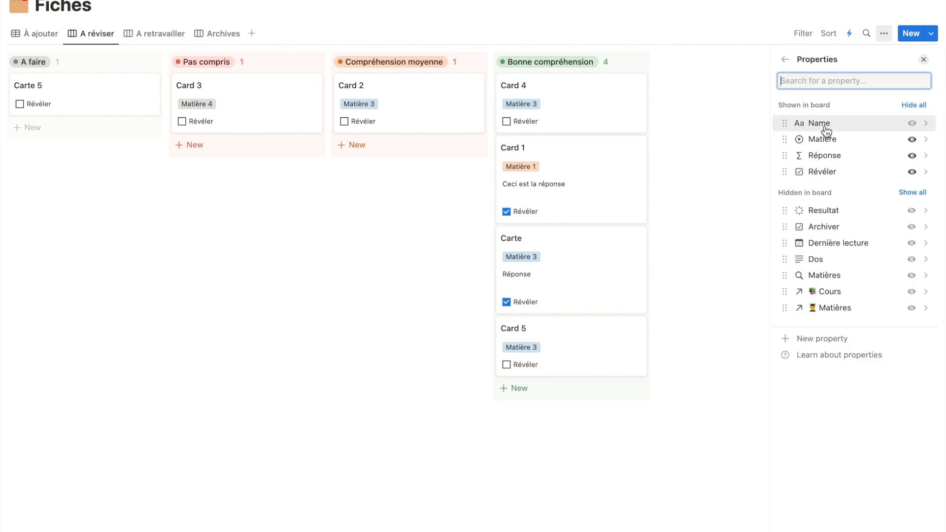
click(911, 243)
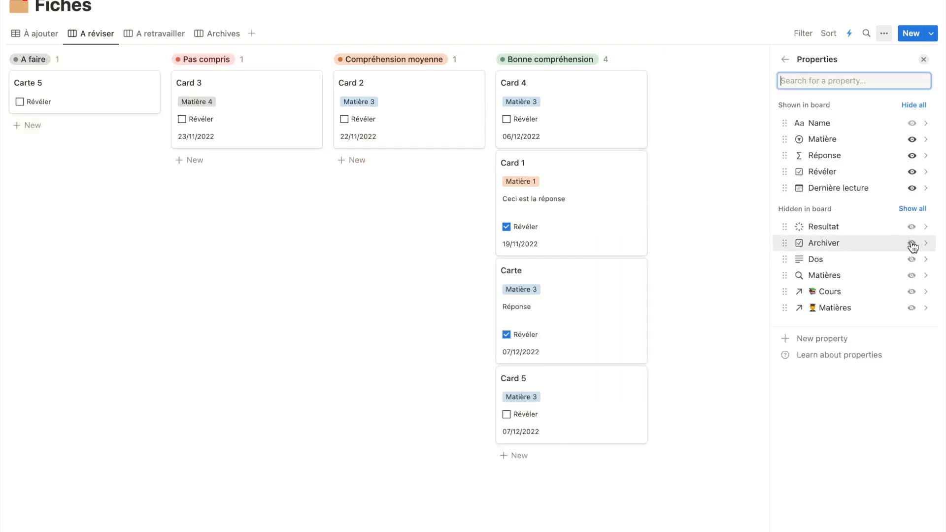
click(923, 59)
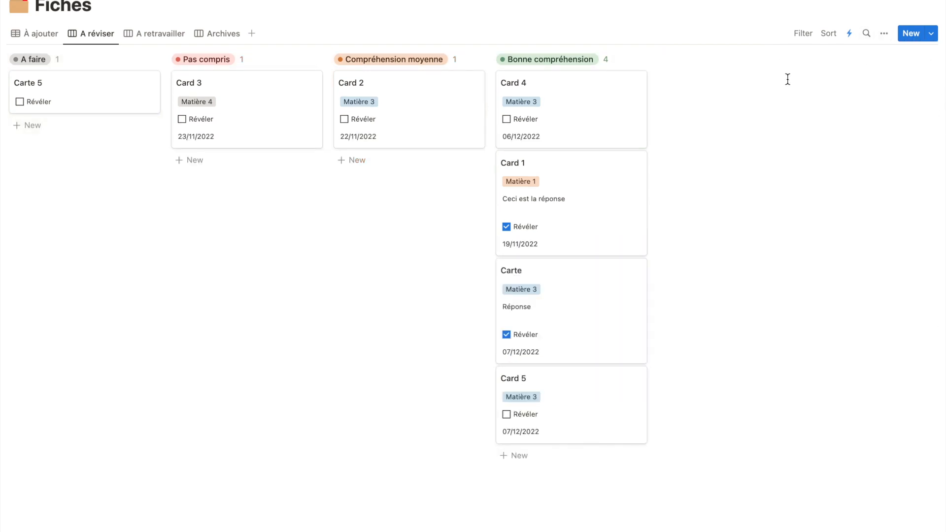
drag(57, 85, 207, 134)
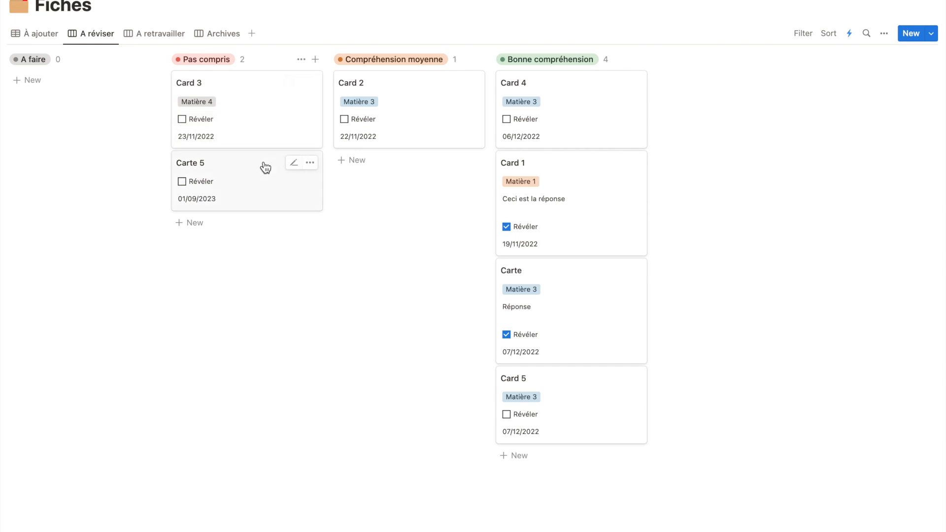
Start a new automation named "Màj dernière lecture" that is triggered when Révéler is edited
click(848, 33)
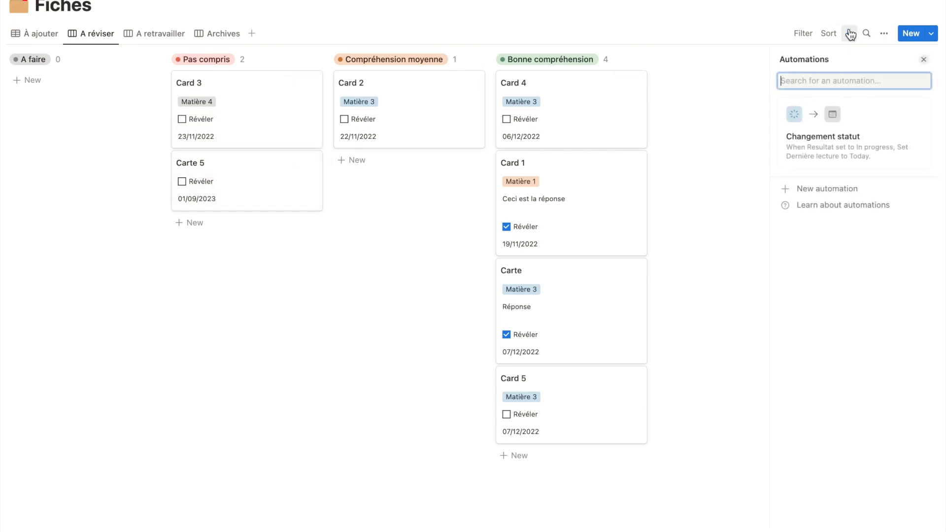
click(802, 188)
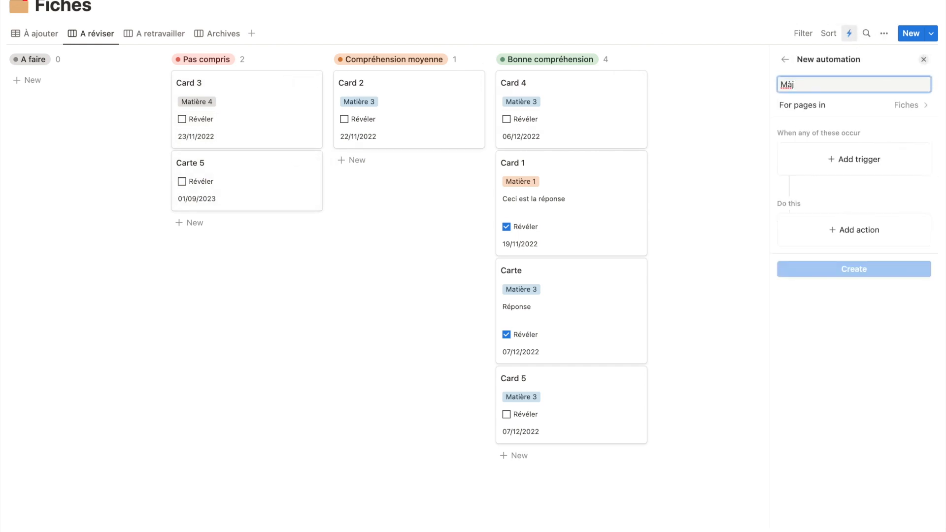
key(BackSpace)
key(BackSpace)
click(857, 165)
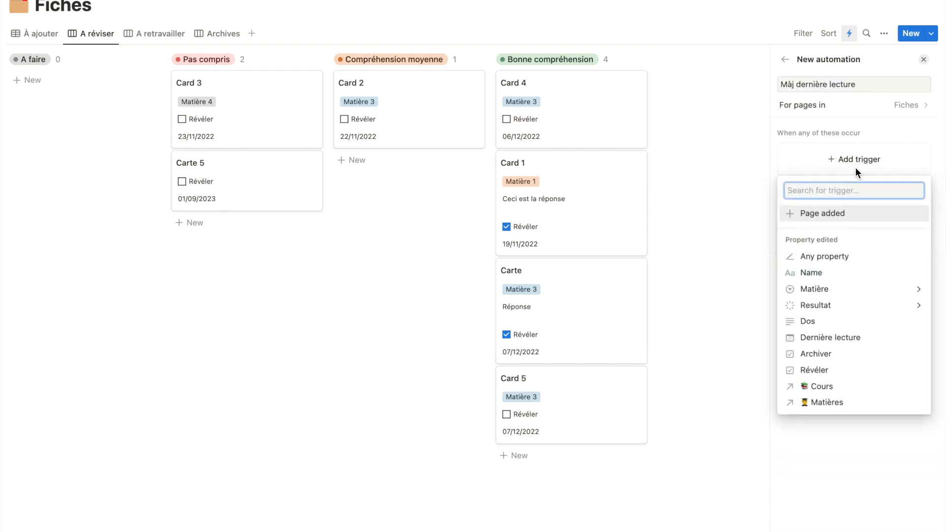
click(828, 370)
Make the automation set Dernière lecture to Today, create it, and close the automations list
click(840, 232)
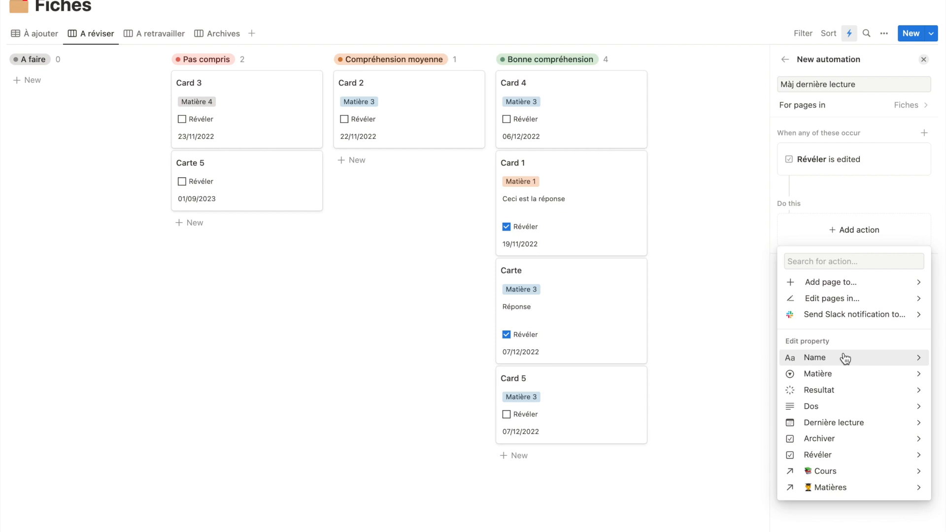
click(839, 424)
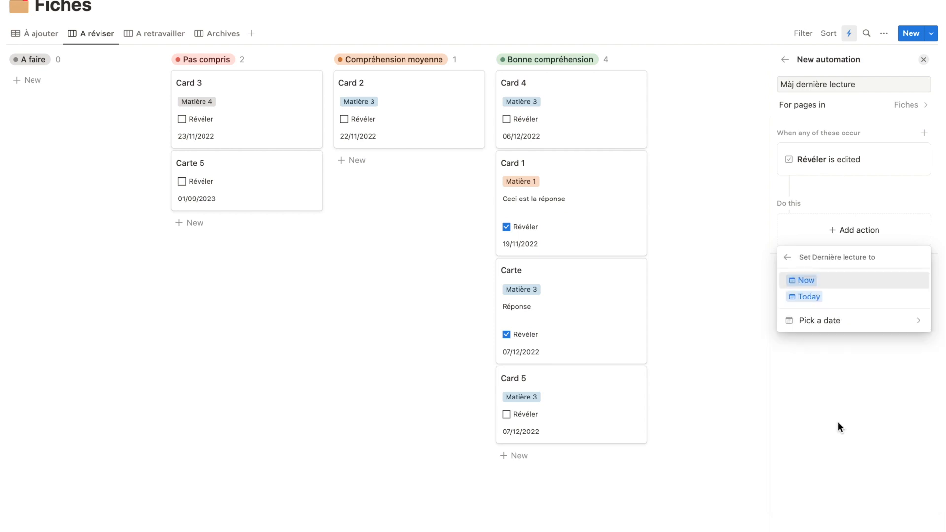
click(837, 300)
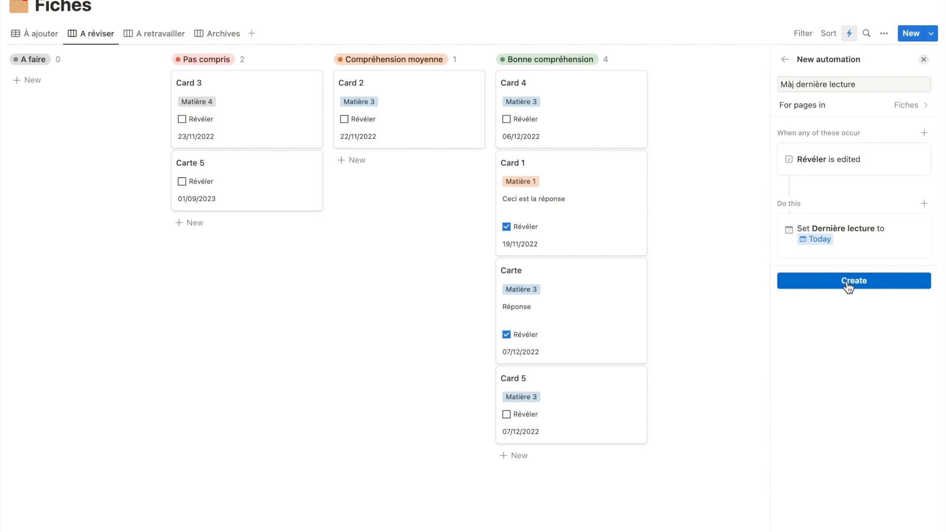
click(848, 282)
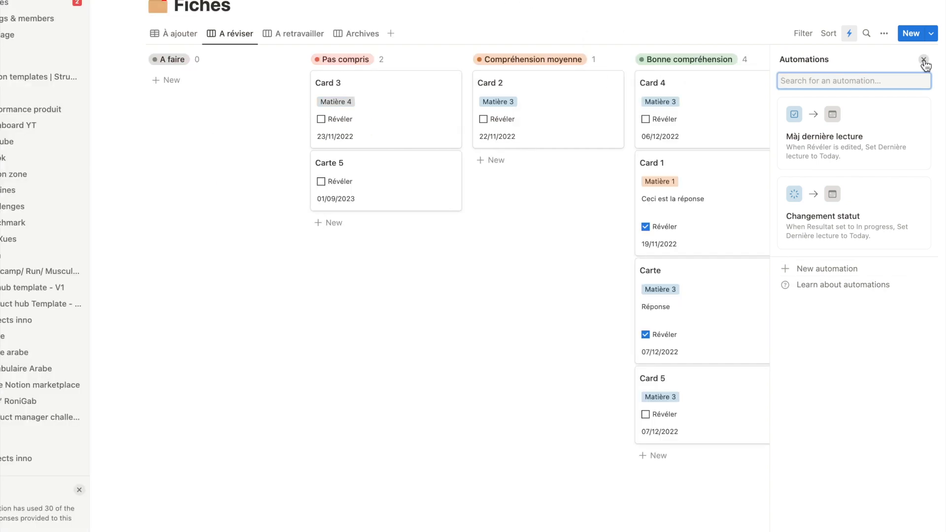
click(923, 60)
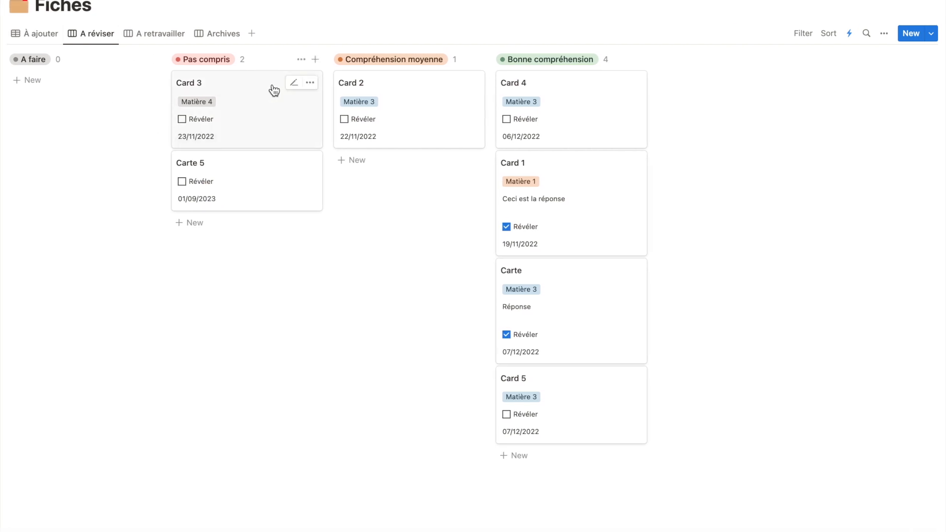
Test the automation by checking and unchecking Révéler on Card 2 and Card 3
click(346, 122)
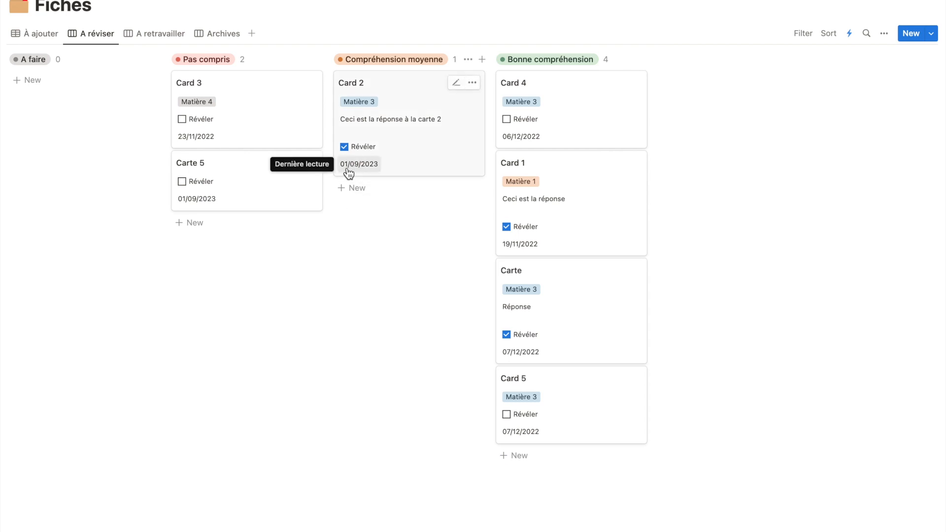
click(344, 147)
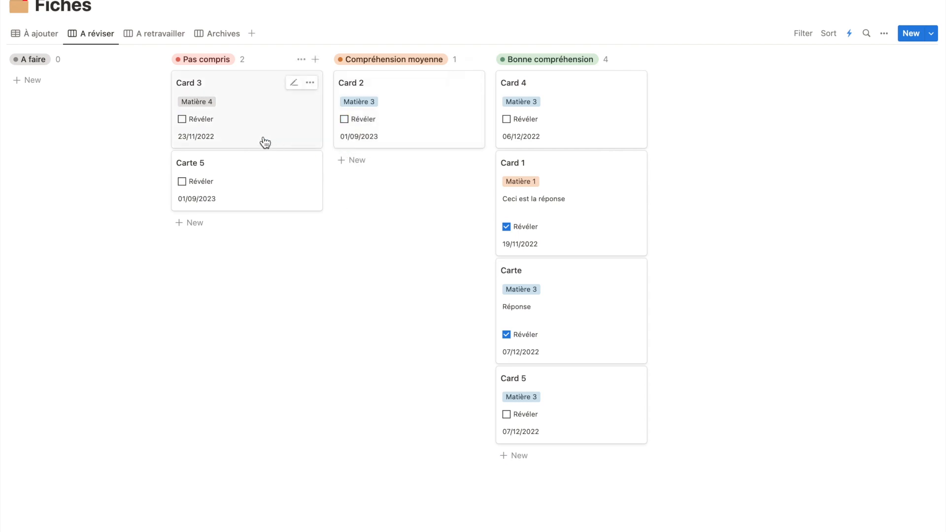
click(184, 121)
click(184, 147)
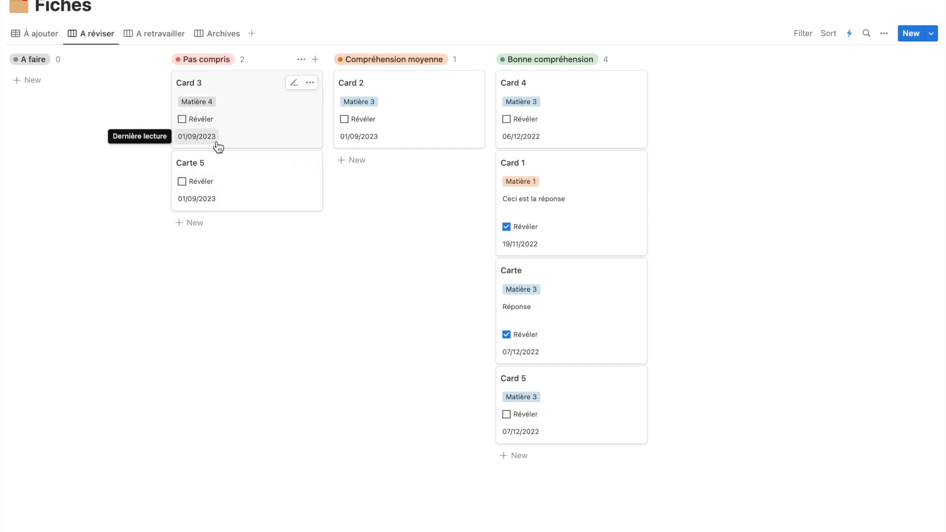
Check Card 4's properties, filter the A réviser board to cards with Archiver unchecked, and save the filter for everyone
click(559, 108)
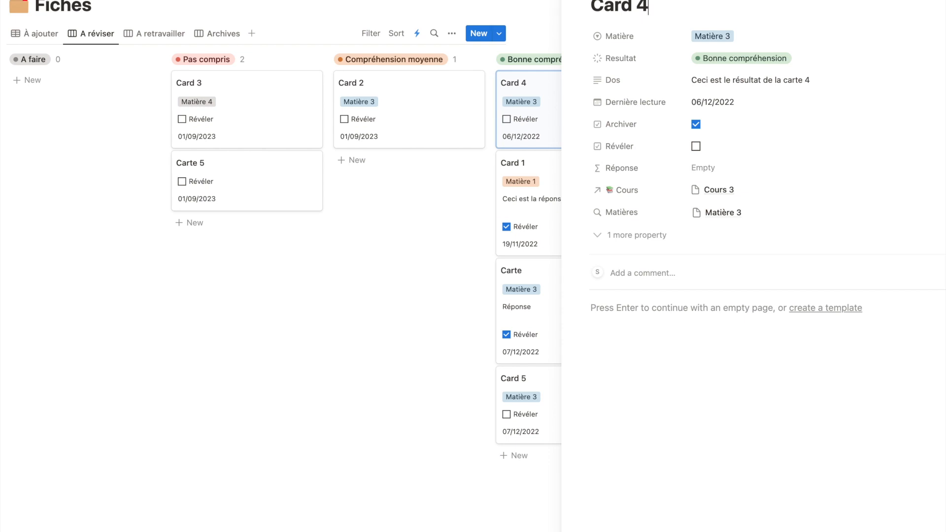
click(554, 32)
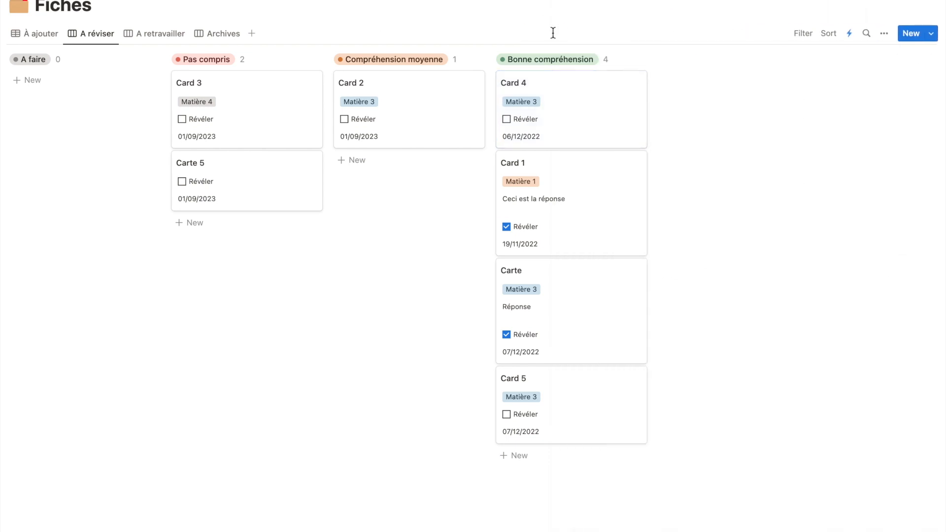
click(805, 35)
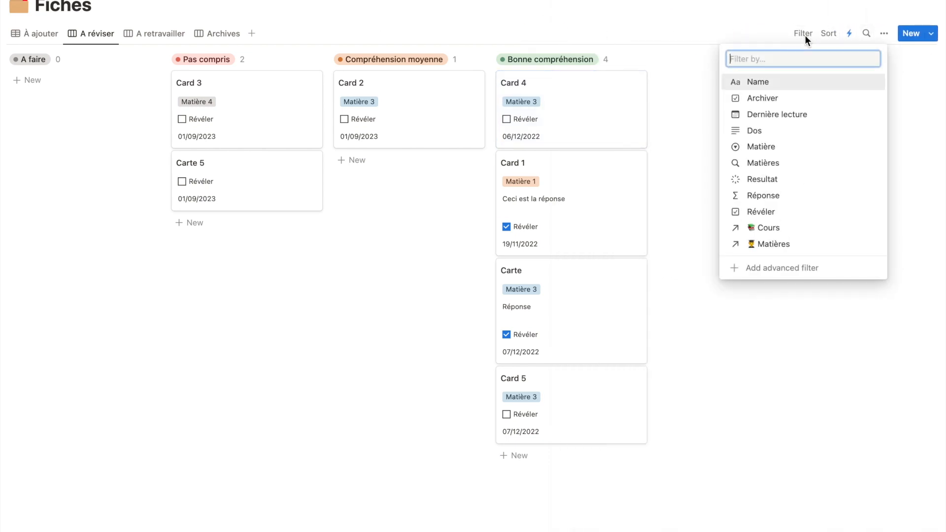
click(766, 99)
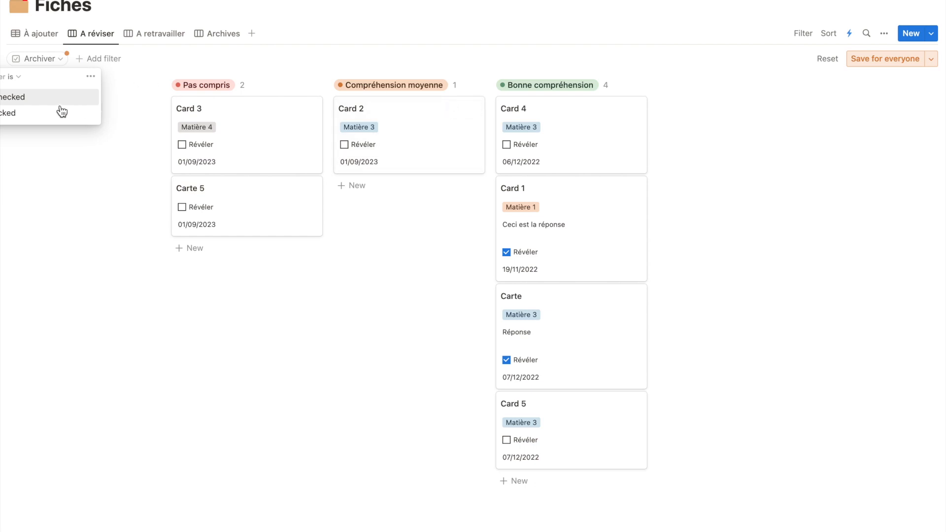
click(43, 114)
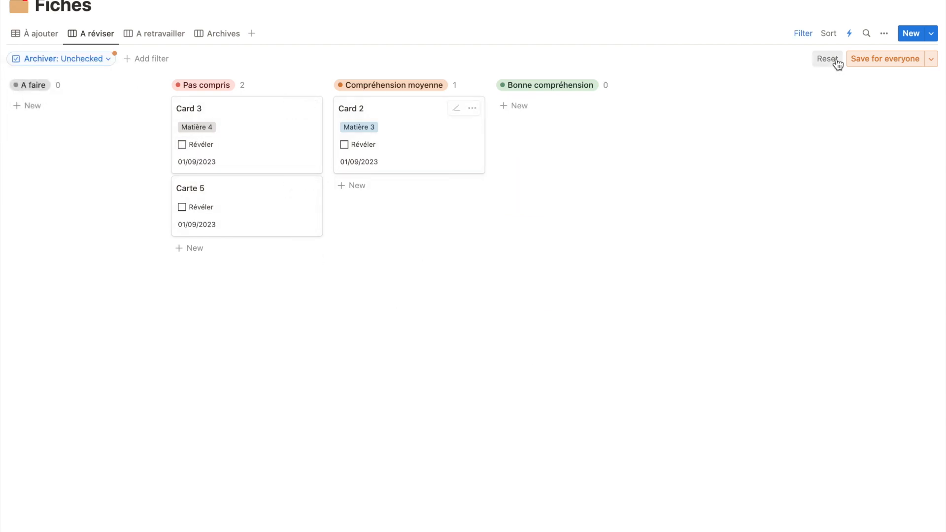
click(880, 59)
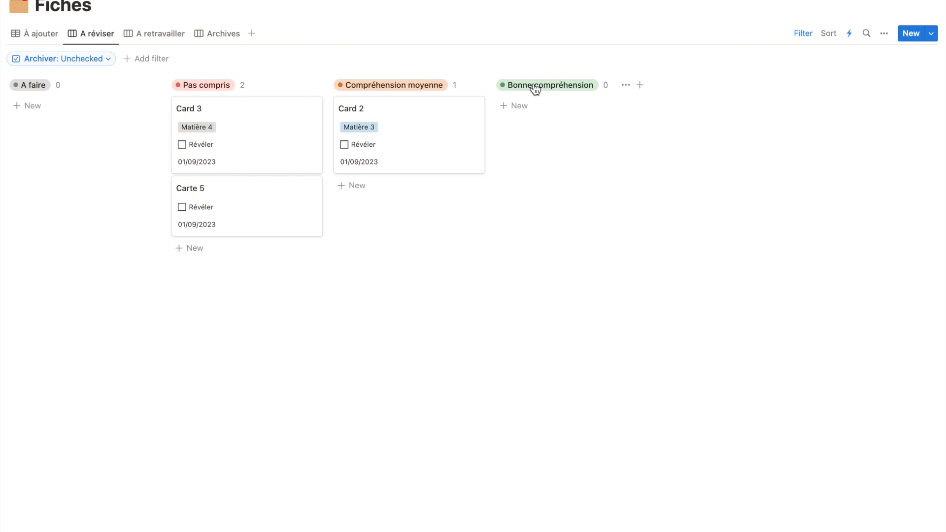
Set Card 2's Dernière lecture date to 30/08/2023 and close the card
click(849, 33)
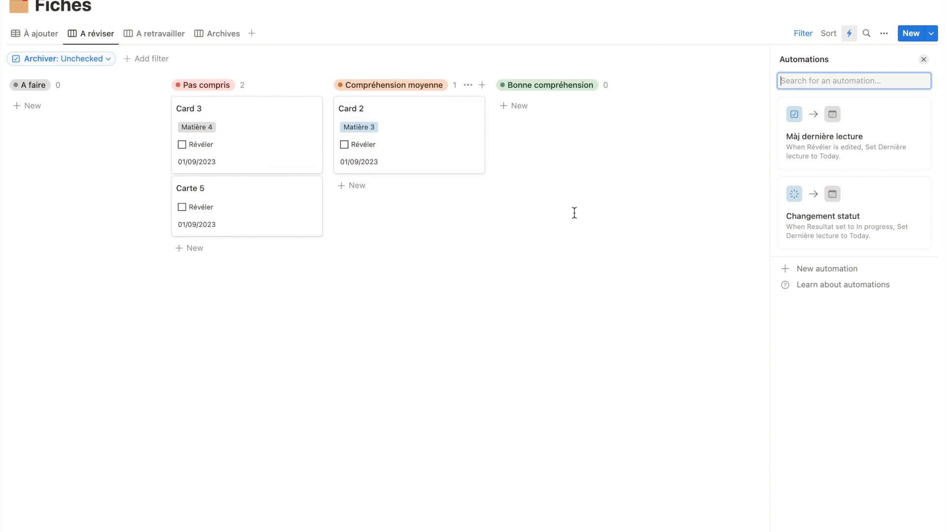
click(437, 133)
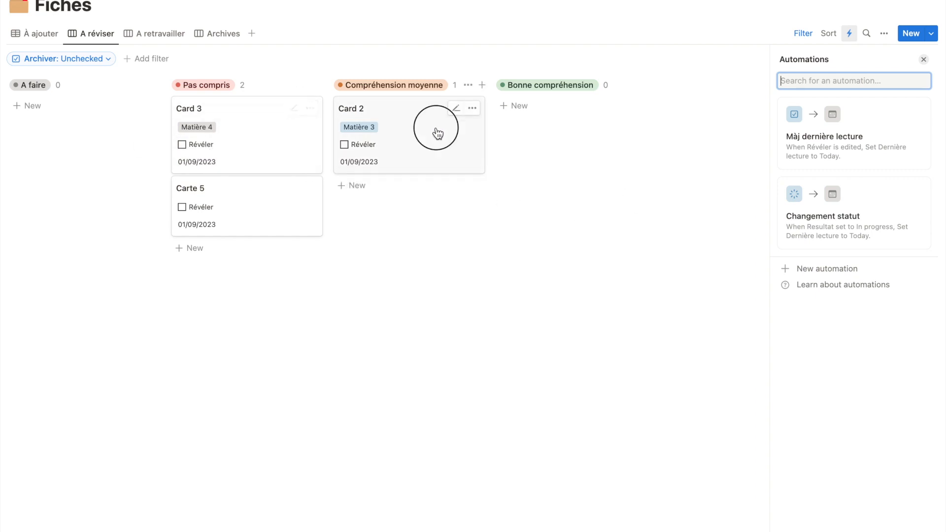
click(722, 101)
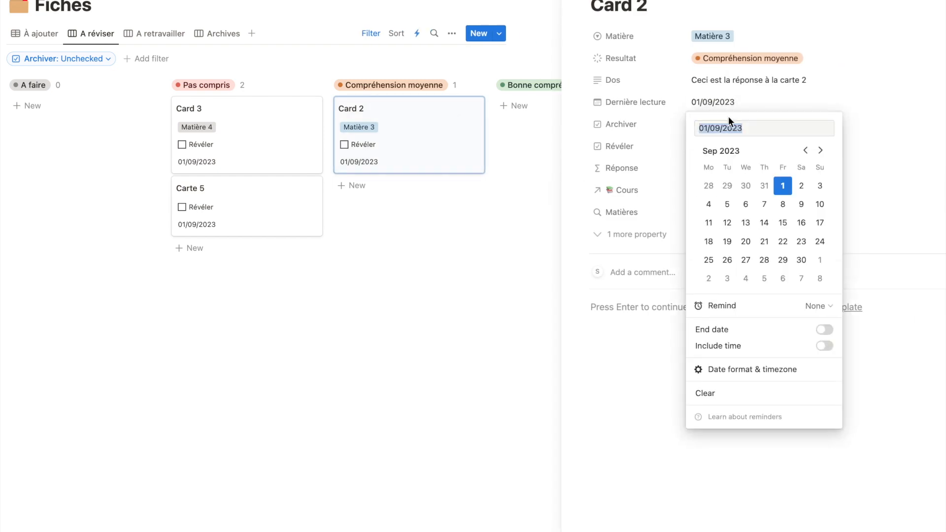
click(745, 185)
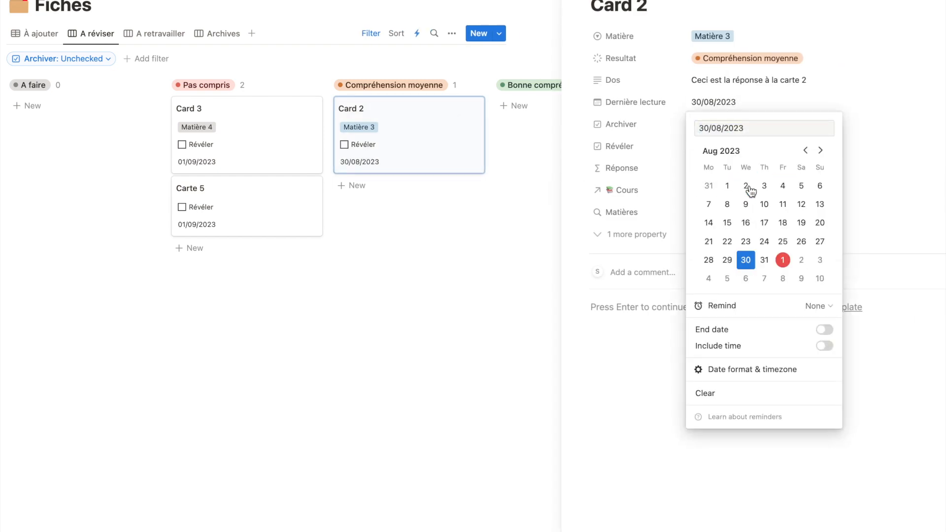
click(822, 92)
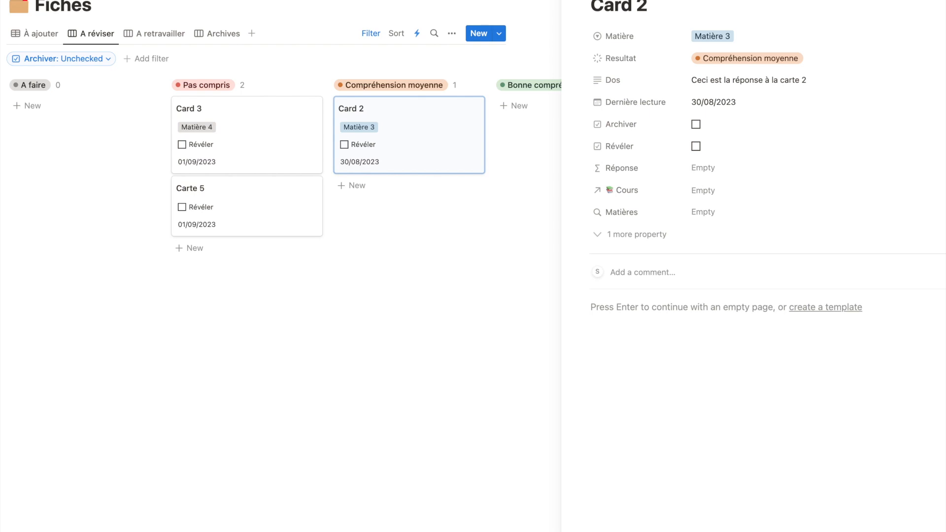
key(Escape)
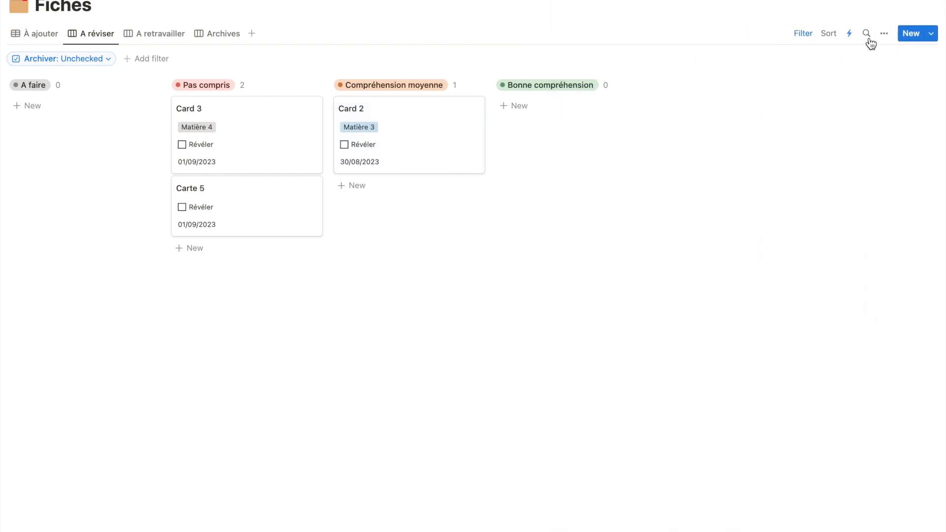
Start a new automation named "Archivage" that is triggered when Resultat is set to Complete only
click(849, 33)
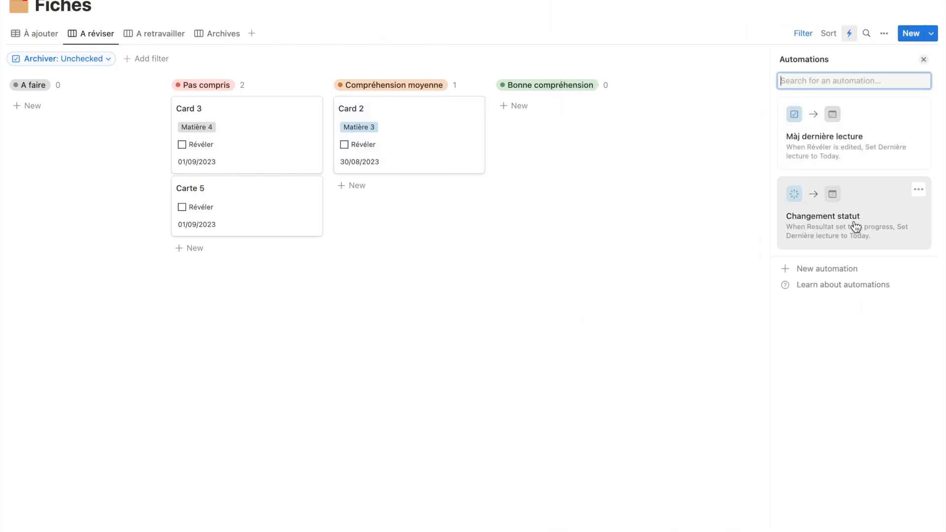
click(833, 269)
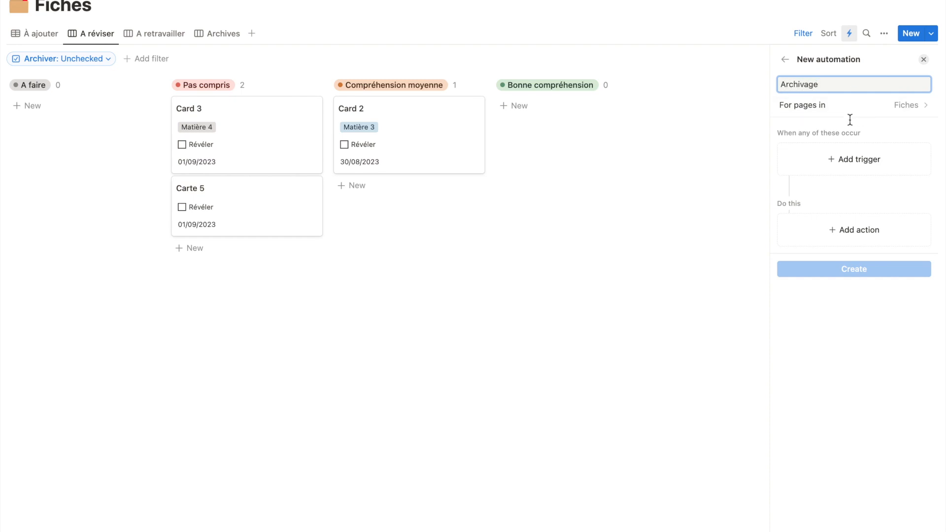
click(836, 156)
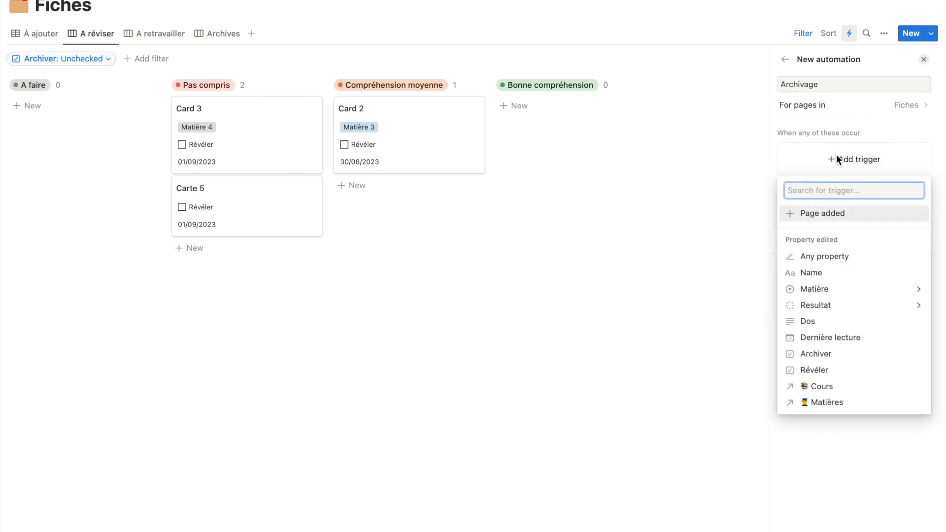
click(836, 306)
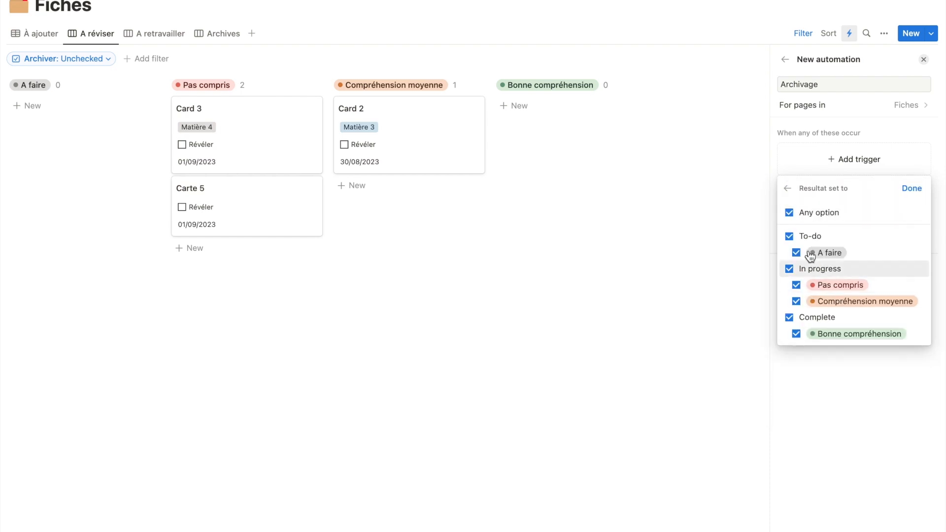
click(789, 236)
click(789, 269)
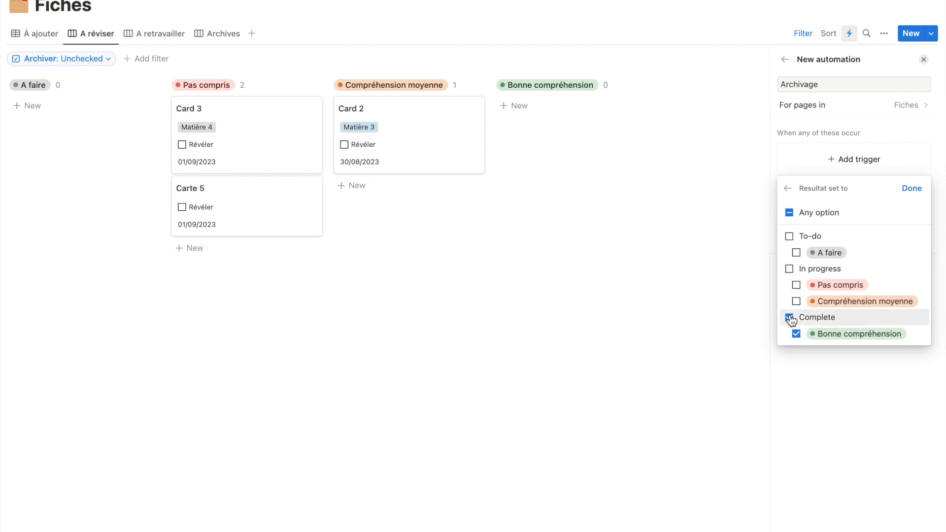
click(912, 190)
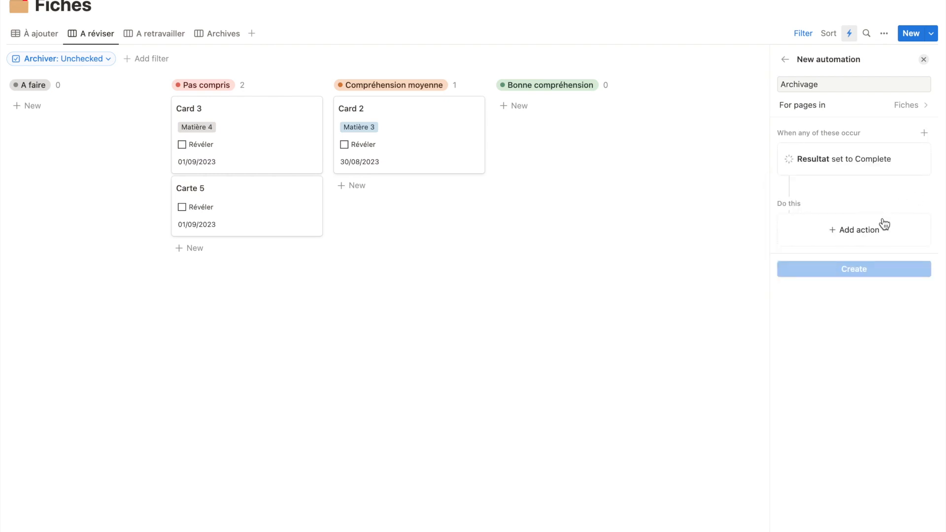
Make the Archivage automation set Dernière lecture to Today and Archiver to Checked, and create it
click(866, 233)
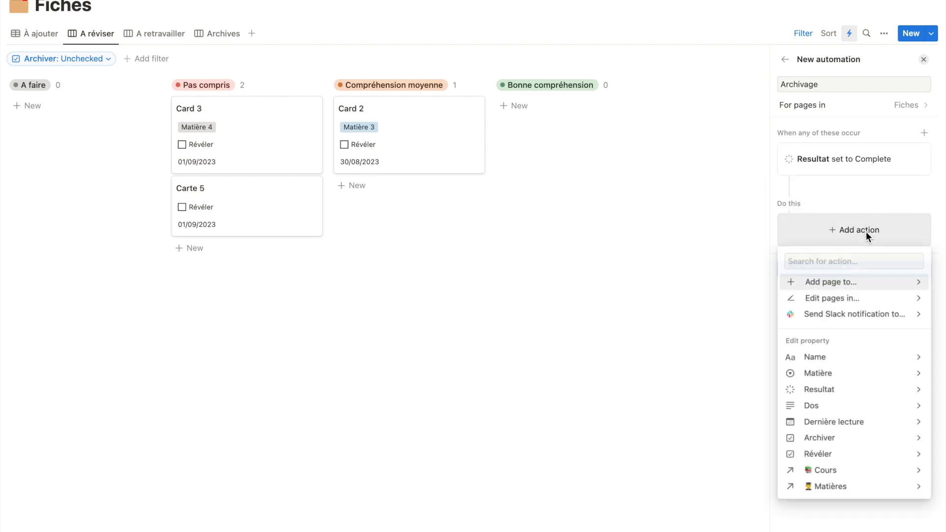
click(841, 423)
click(845, 297)
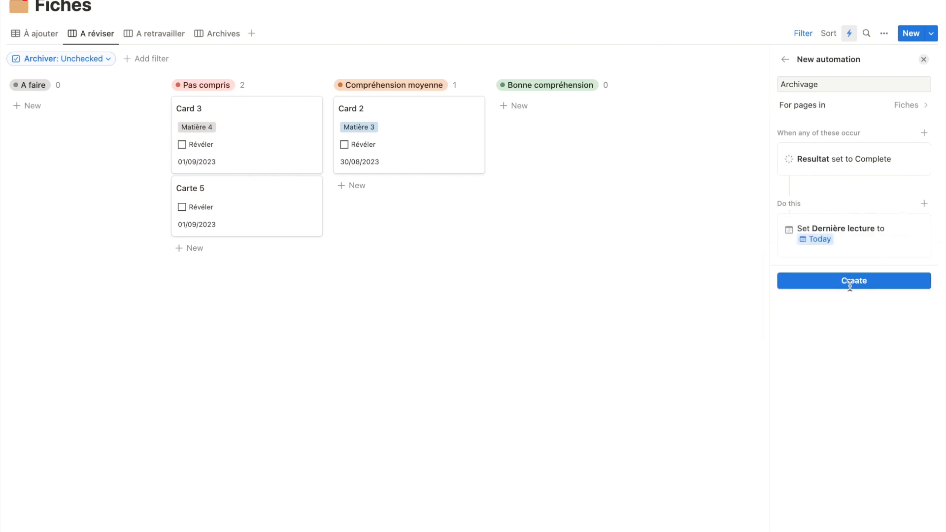
click(924, 205)
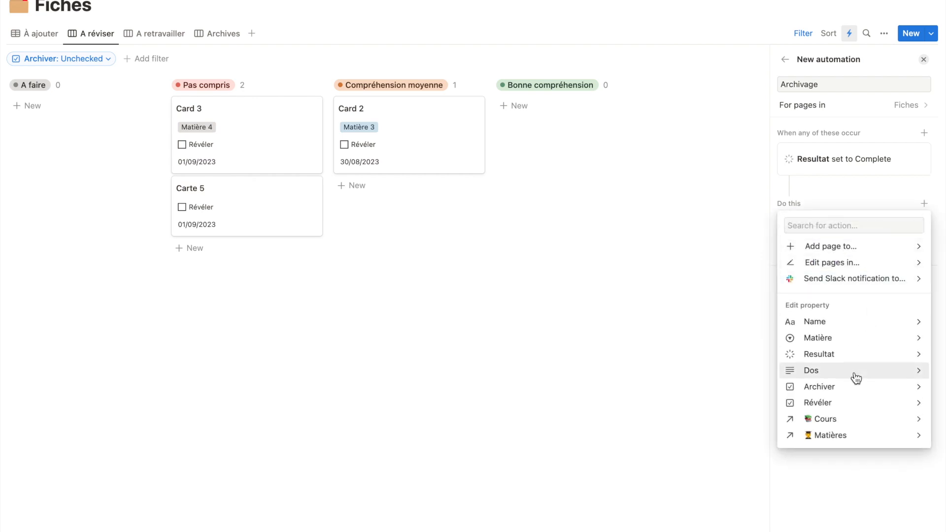
click(848, 394)
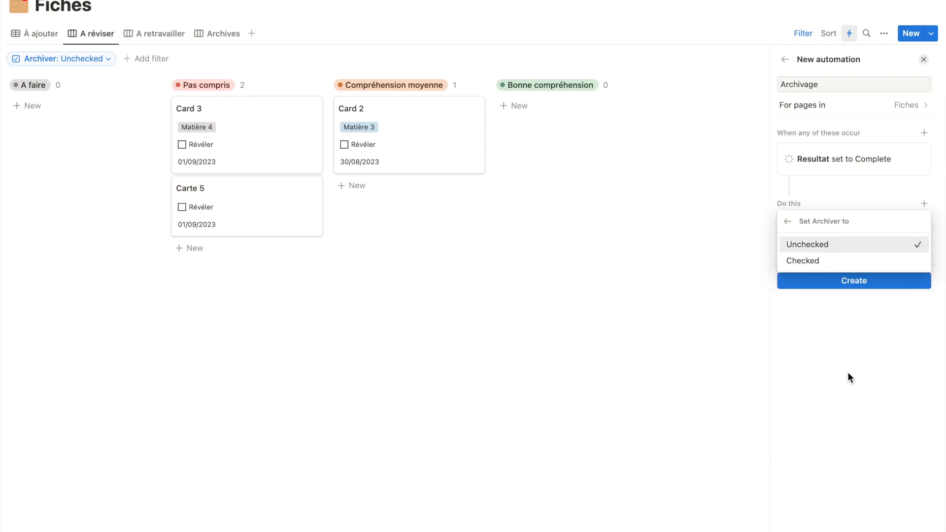
click(849, 263)
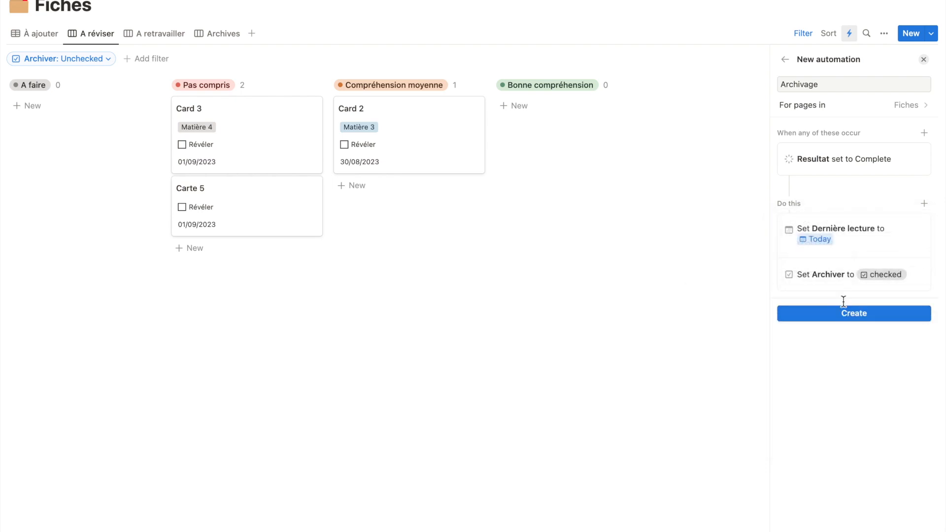
click(845, 317)
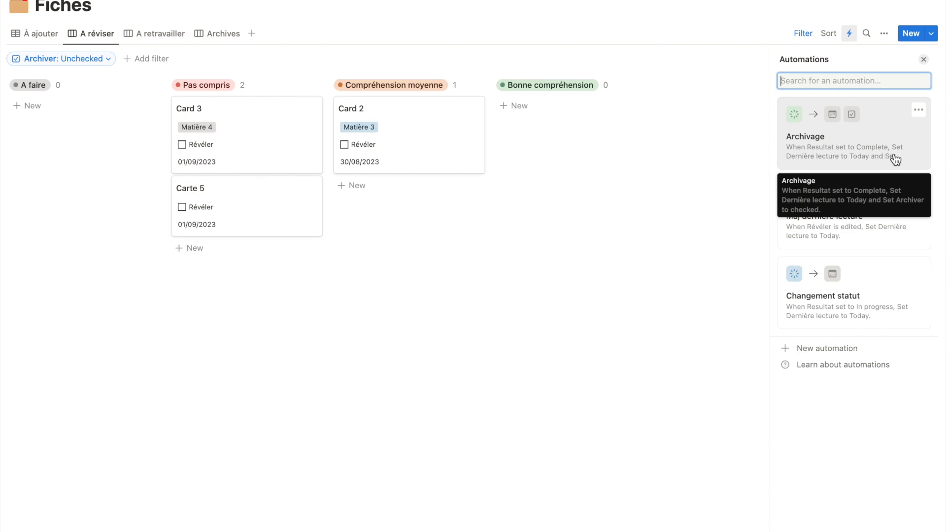
Examine the management options of the Archivage automation and close the automations list
click(918, 110)
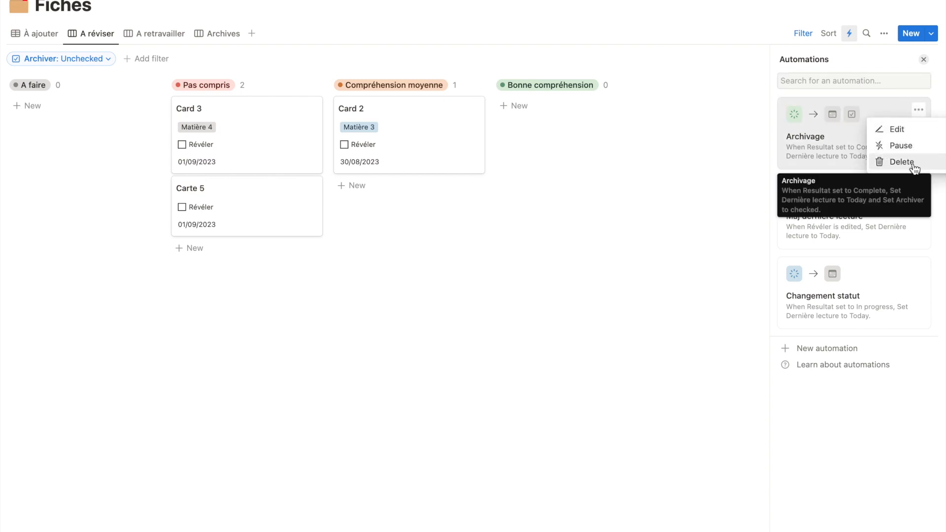
click(923, 59)
click(924, 59)
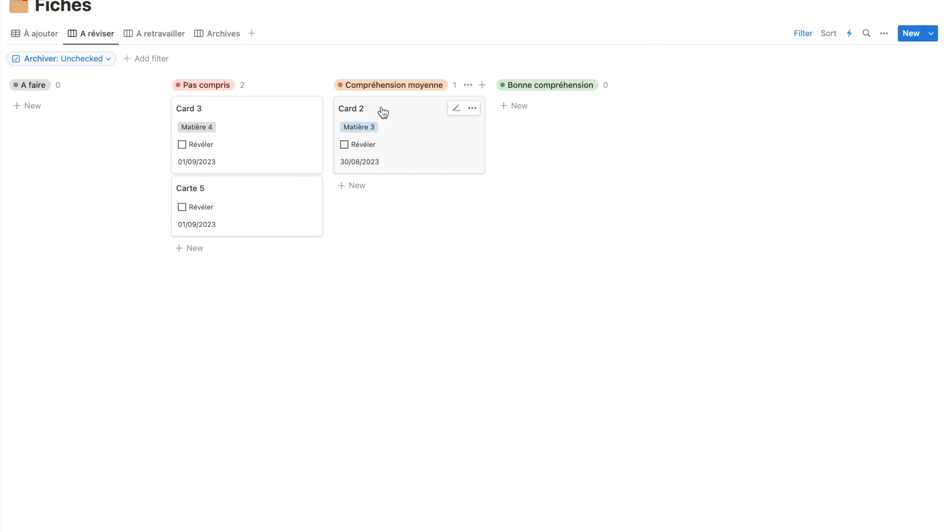
Test the Archivage automation by moving Card 2 to Bonne compréhension and checking the card's properties
drag(383, 113, 530, 105)
click(576, 118)
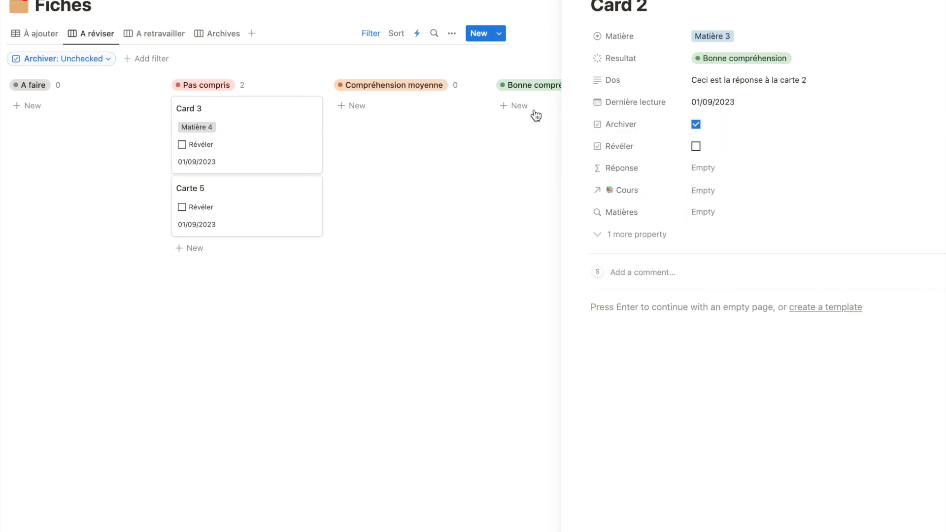
key(Escape)
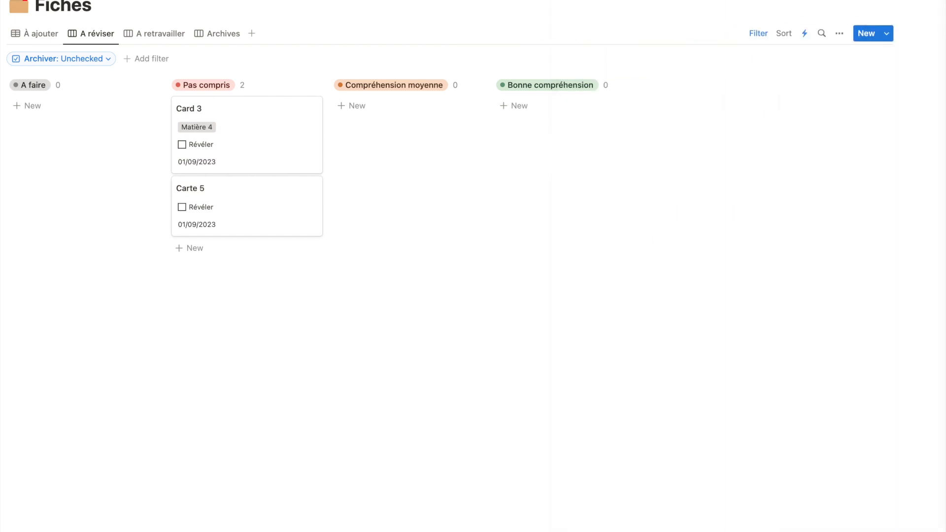
Review which views the new "Changement statut" automation can cover, and set its trigger to Resultat set to In progress
text(M)
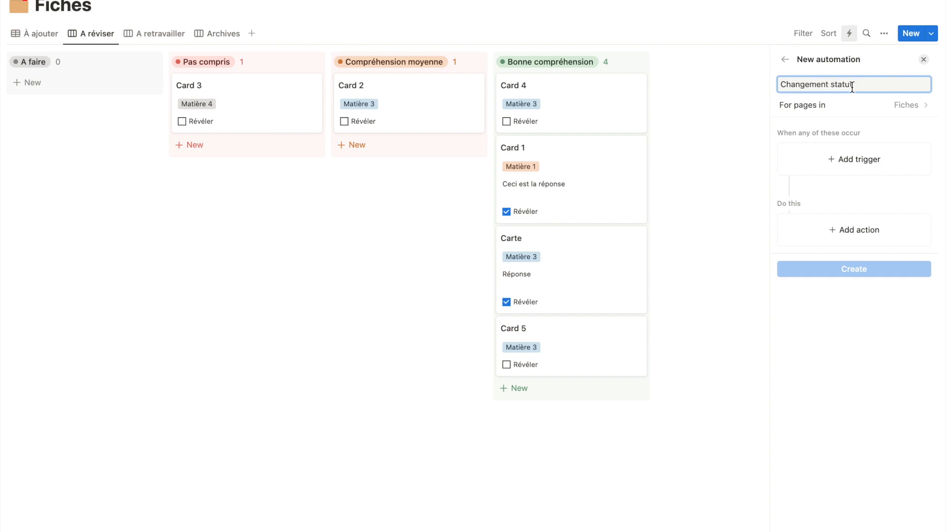
click(855, 160)
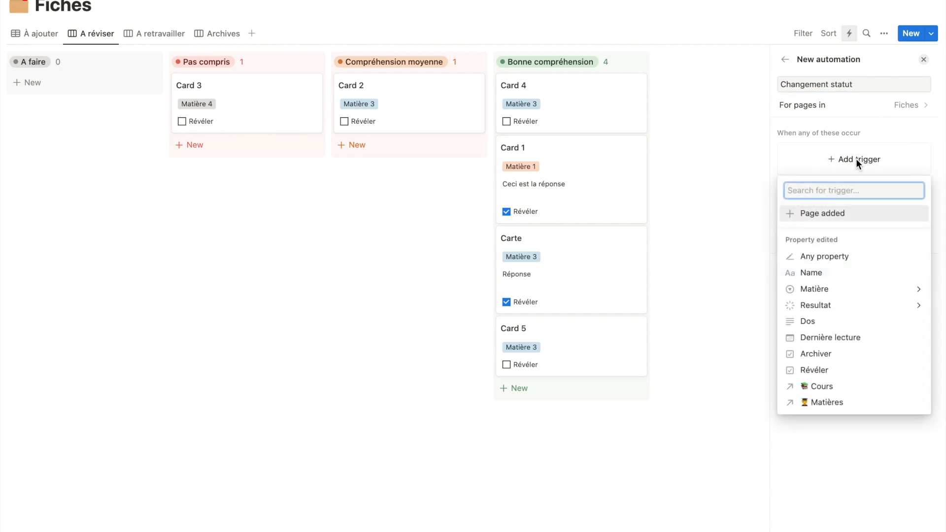
click(837, 109)
click(840, 110)
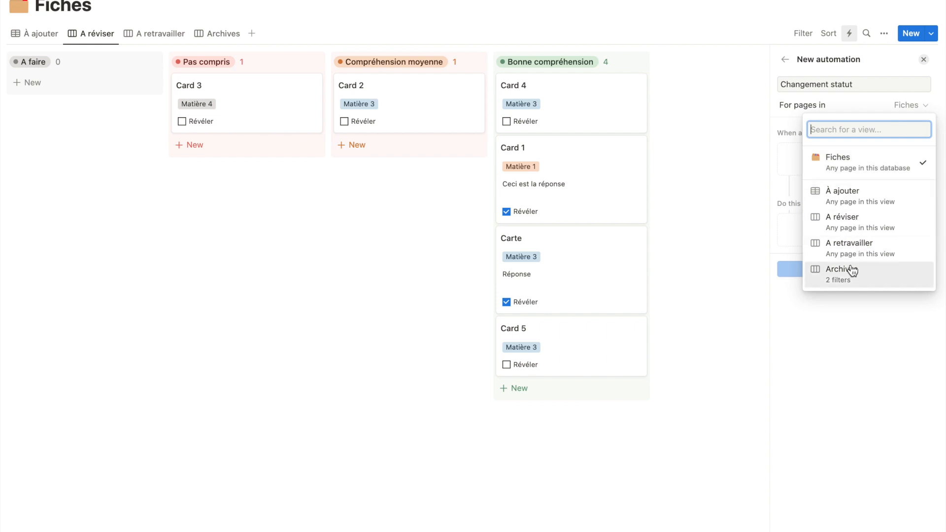
click(845, 101)
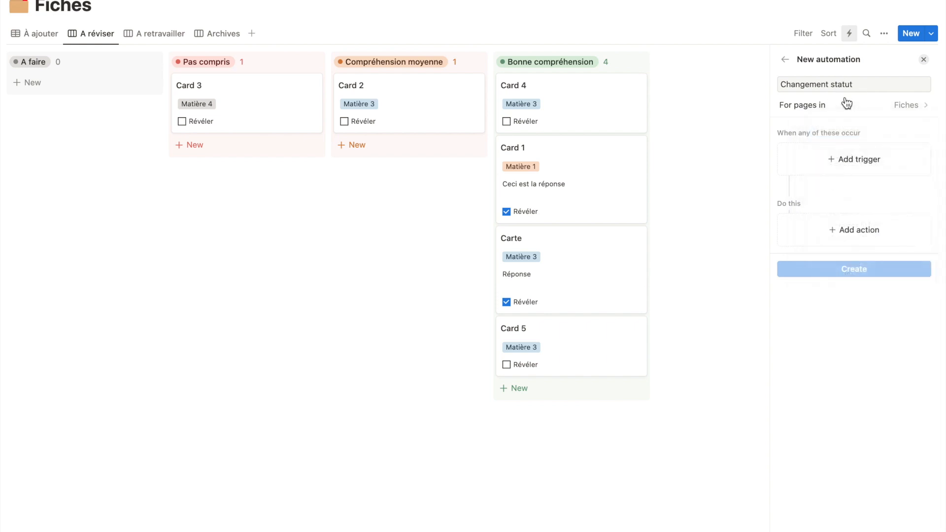
click(864, 159)
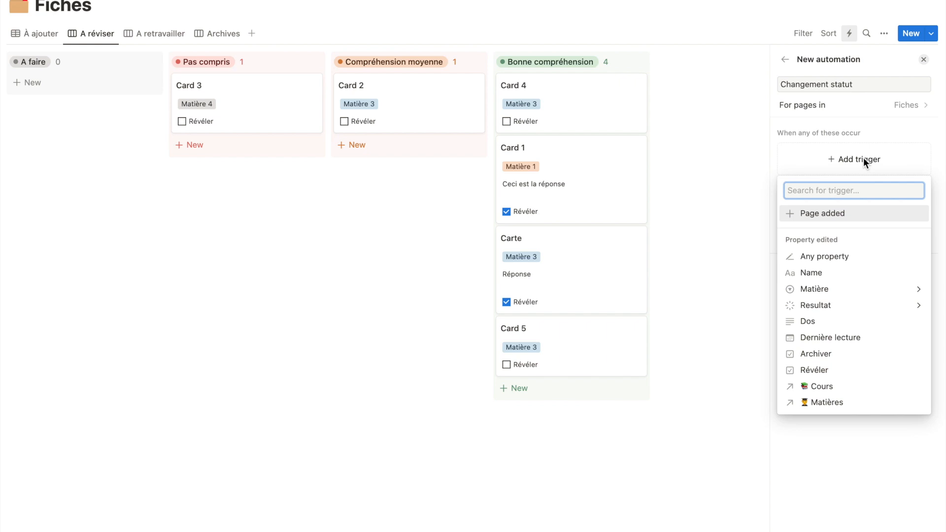
click(844, 305)
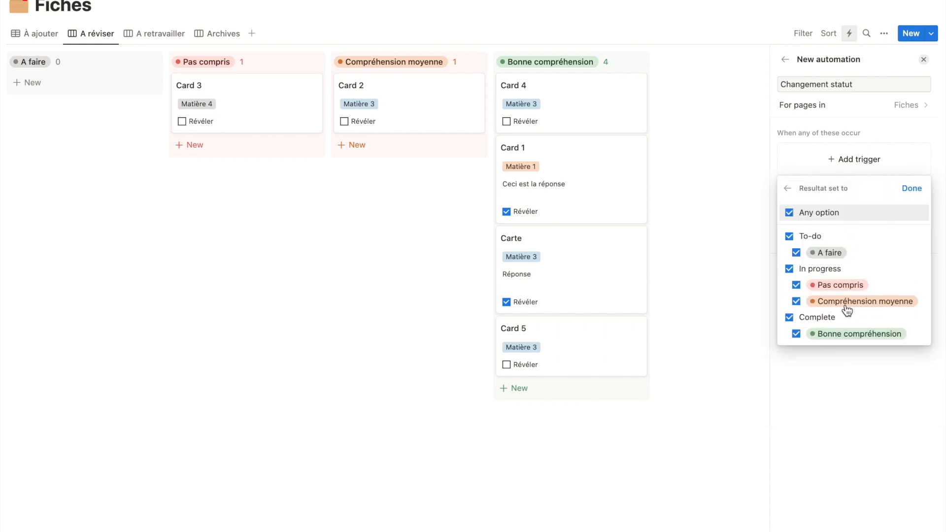
Examine the actions available for the Changement statut automation, including the Slack notification connection, and close the list
click(857, 232)
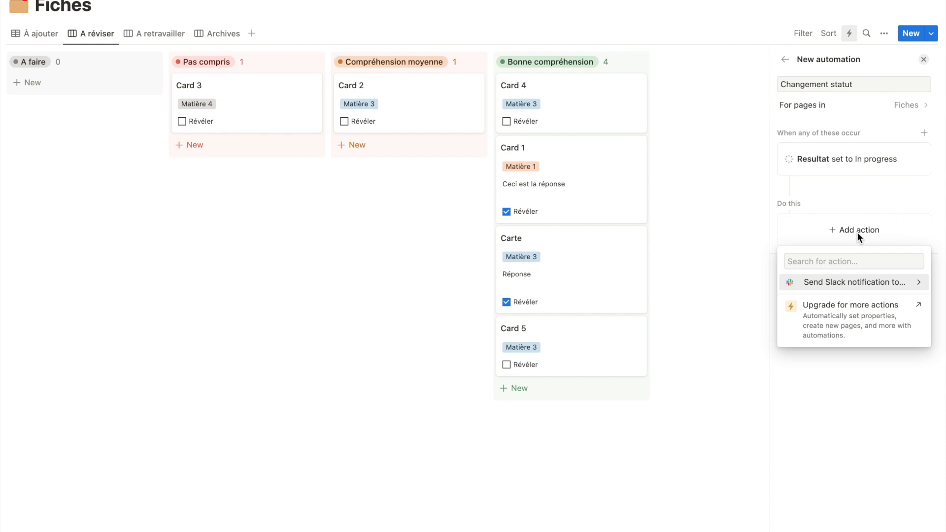
click(862, 282)
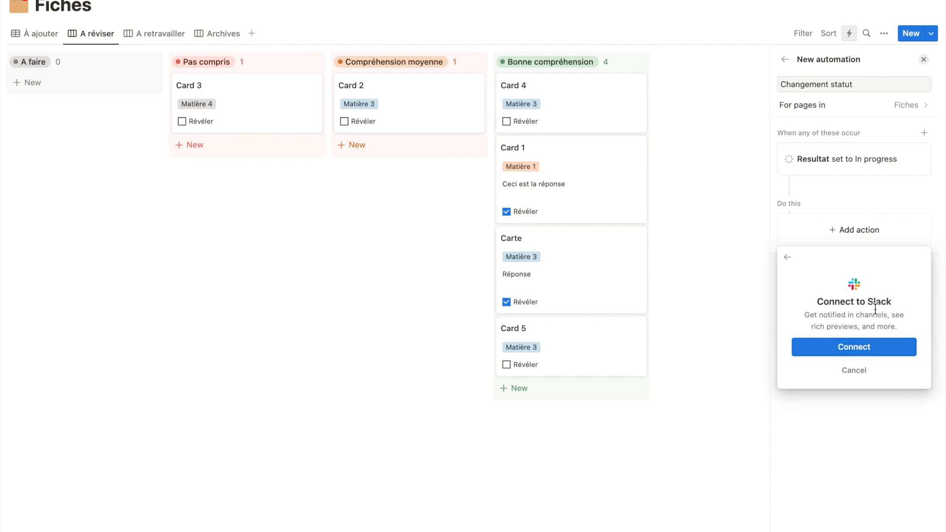
click(787, 259)
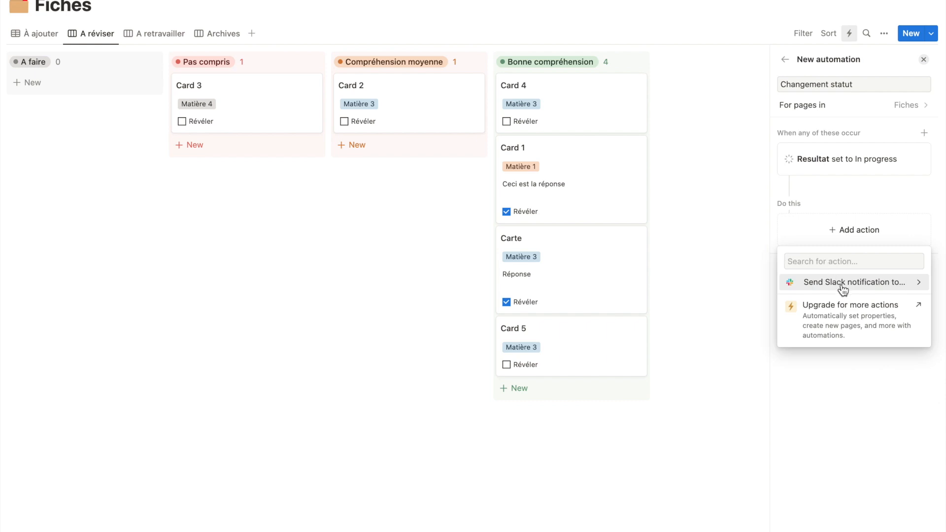
click(839, 317)
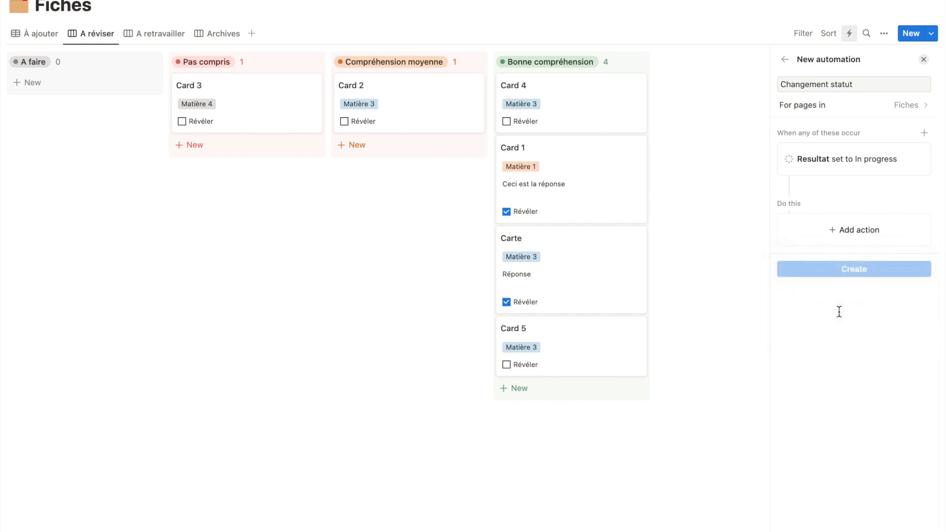